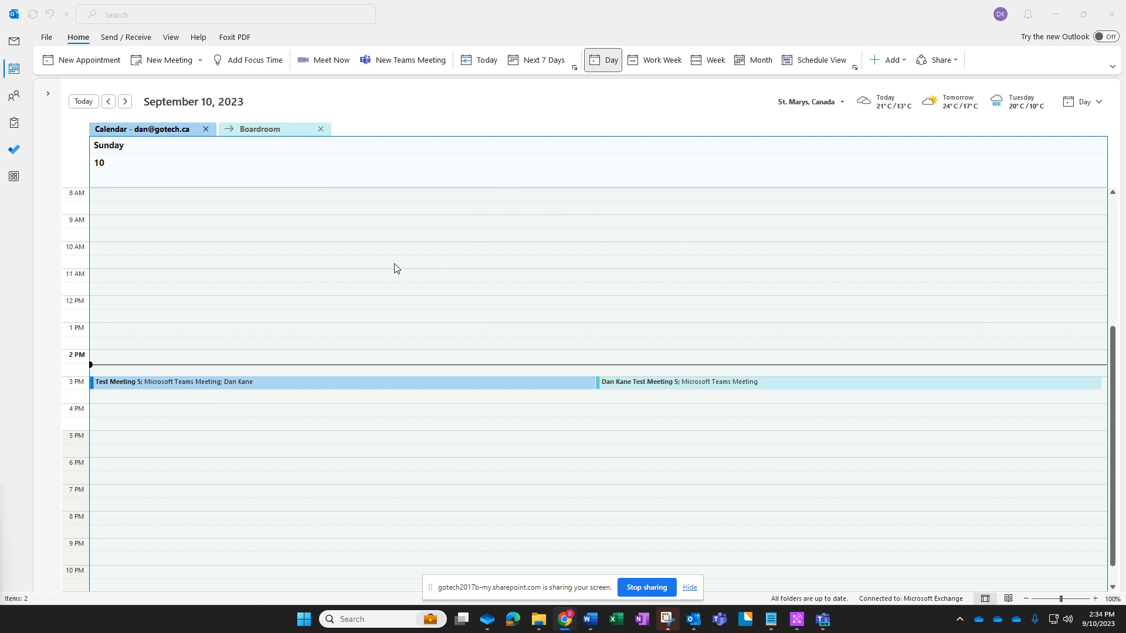
Create a new appointment titled "test 6" for 8:00 PM on September 10, 2023.
click(88, 66)
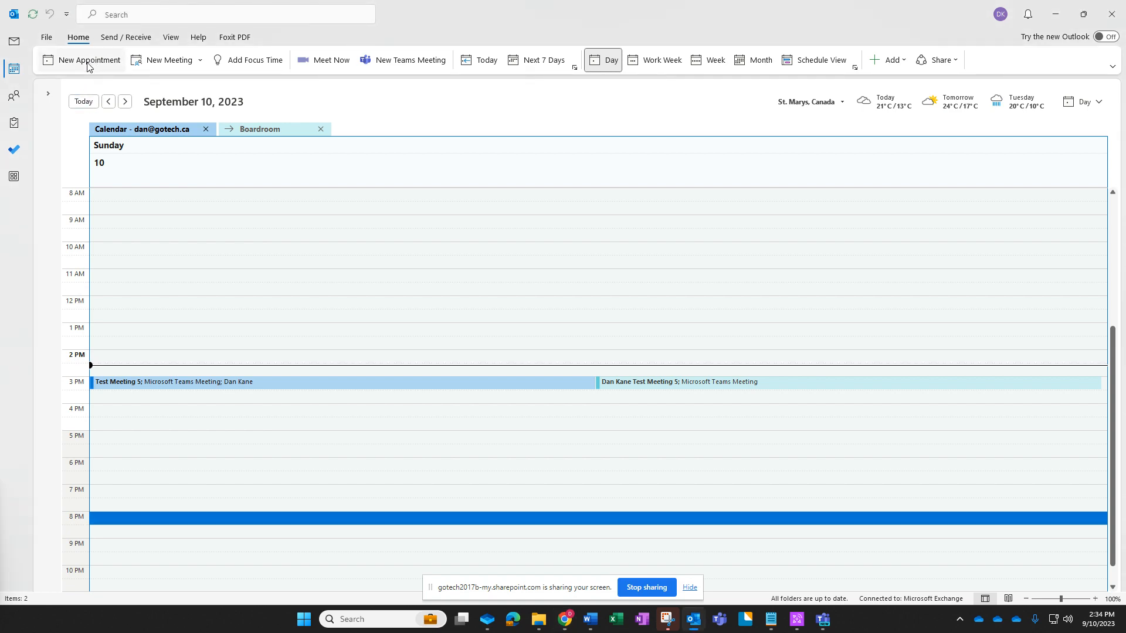
click(87, 64)
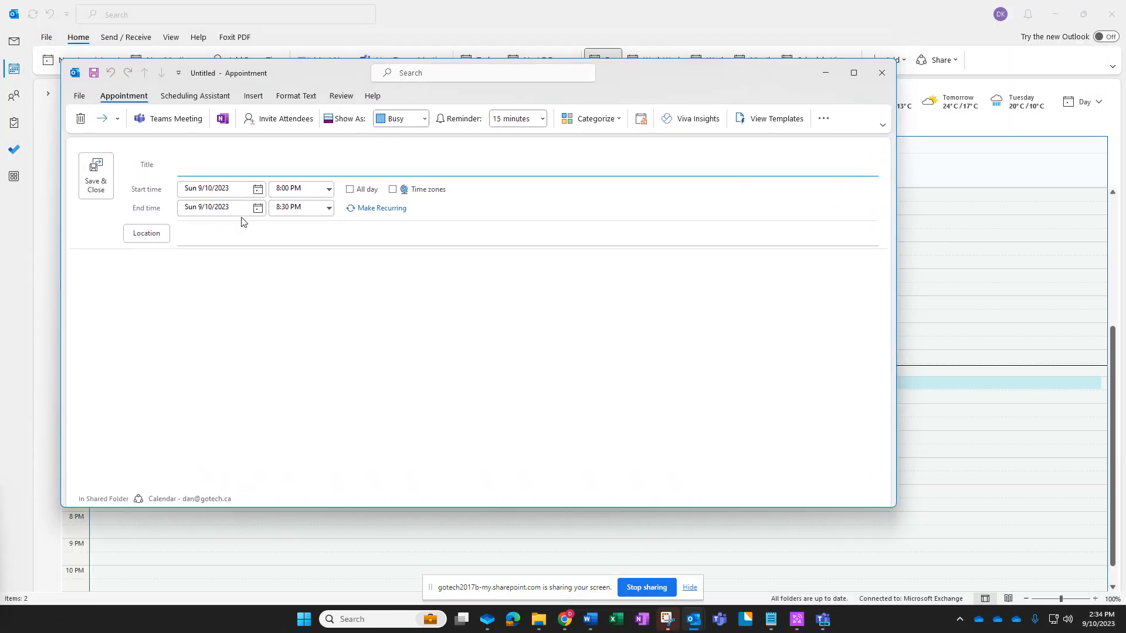
text(test 6)
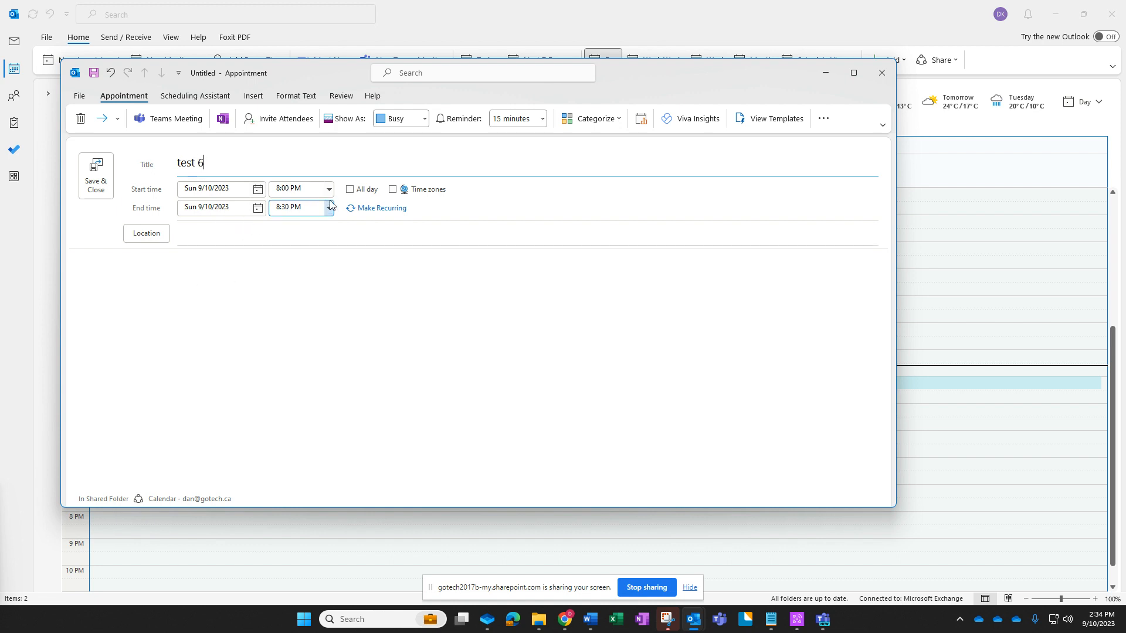
Set the appointment's location to the Boardroom from the All Rooms address book.
click(156, 238)
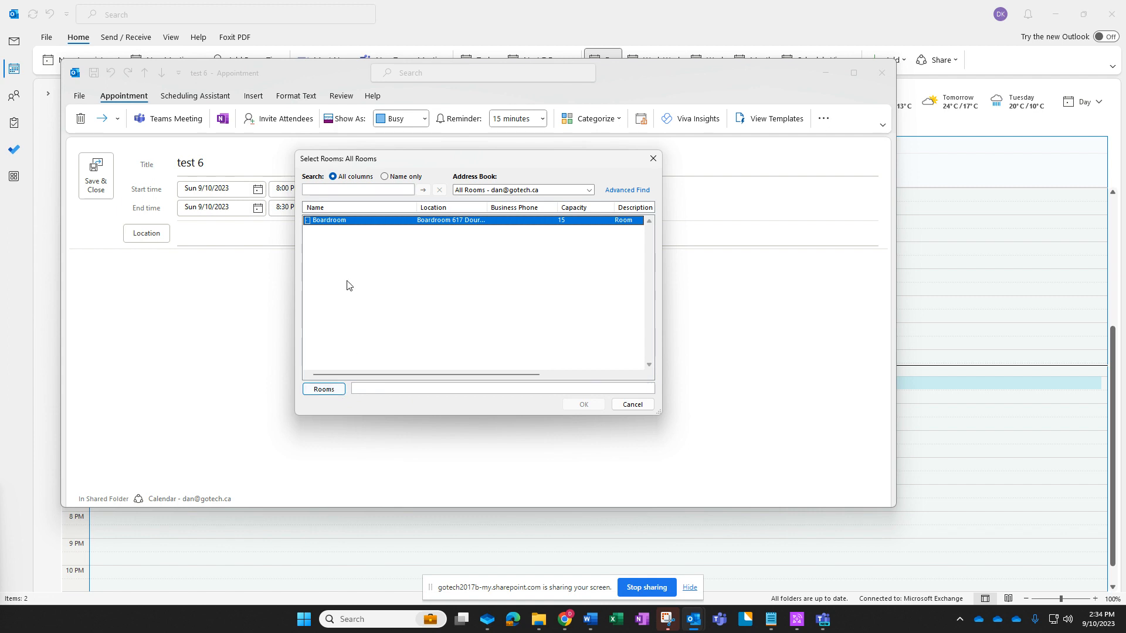
double_click(356, 222)
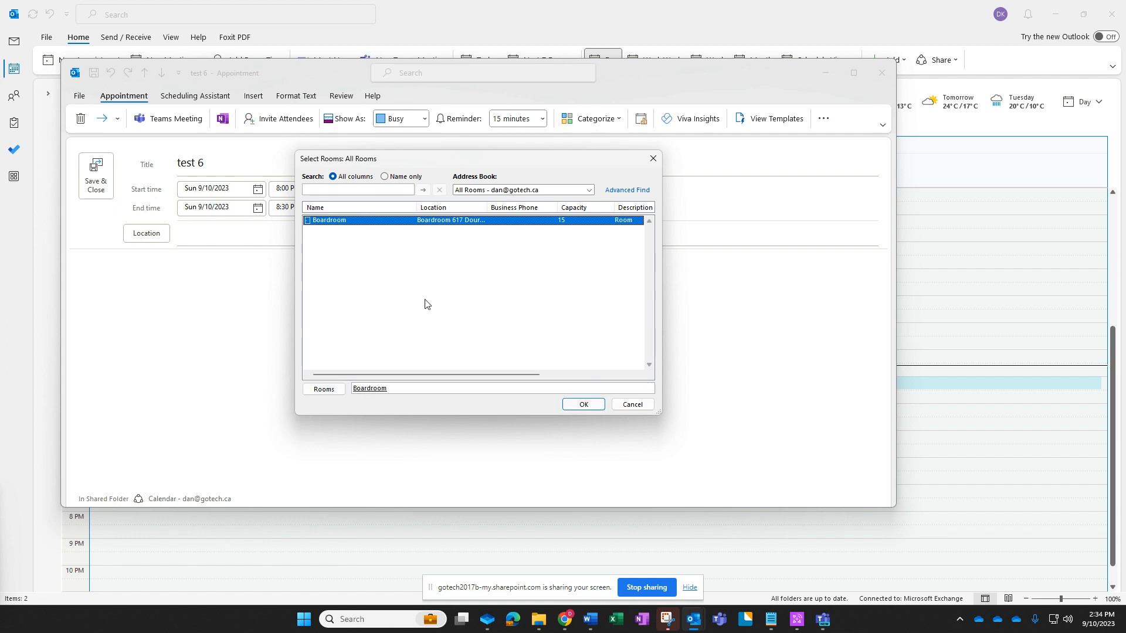
click(587, 404)
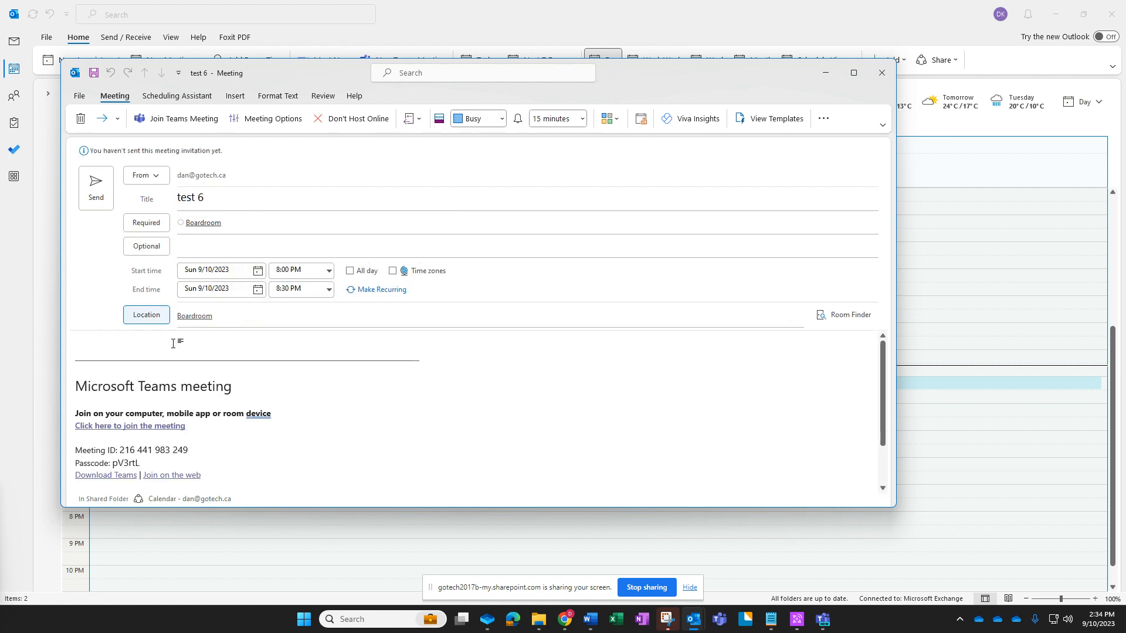
Check the Boardroom attendee's contact card and send the test 6 meeting invitation.
click(212, 223)
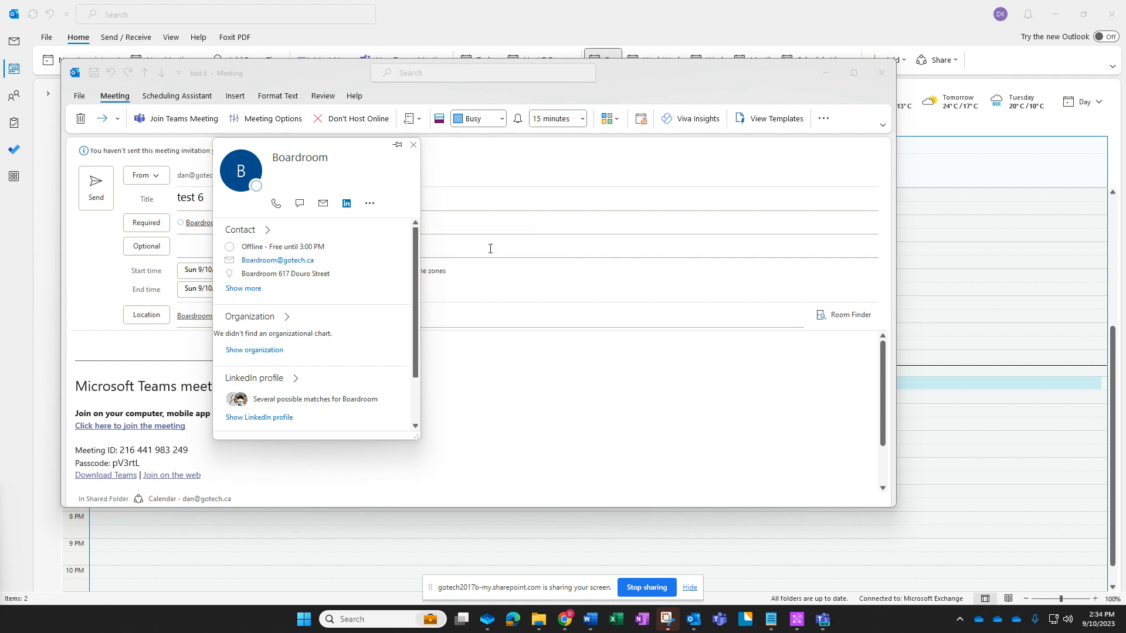
click(95, 292)
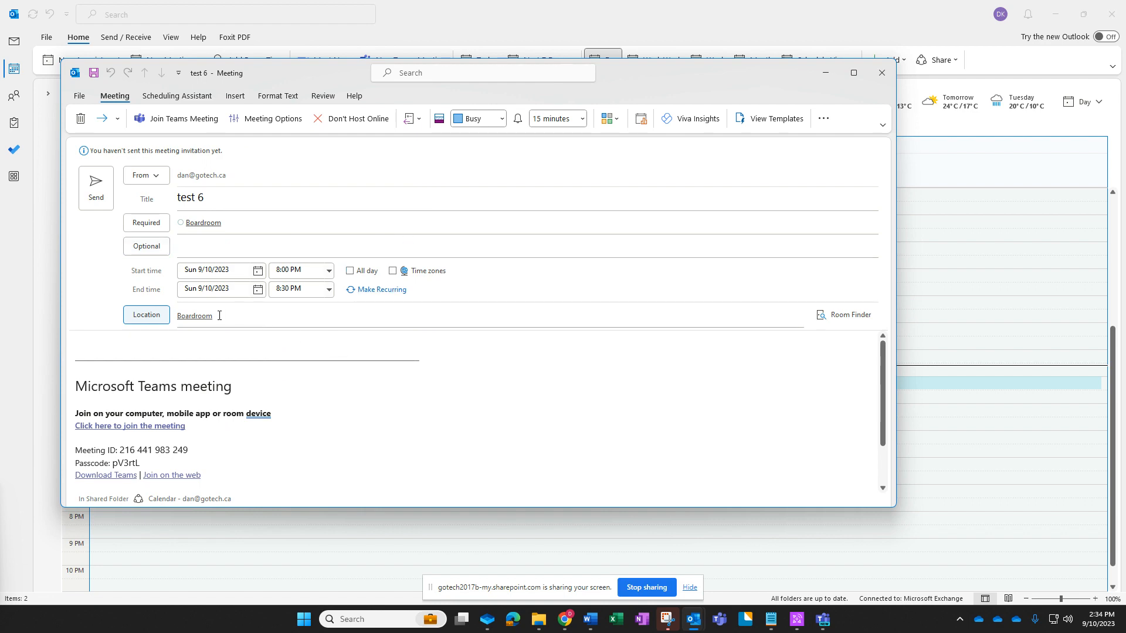
click(96, 189)
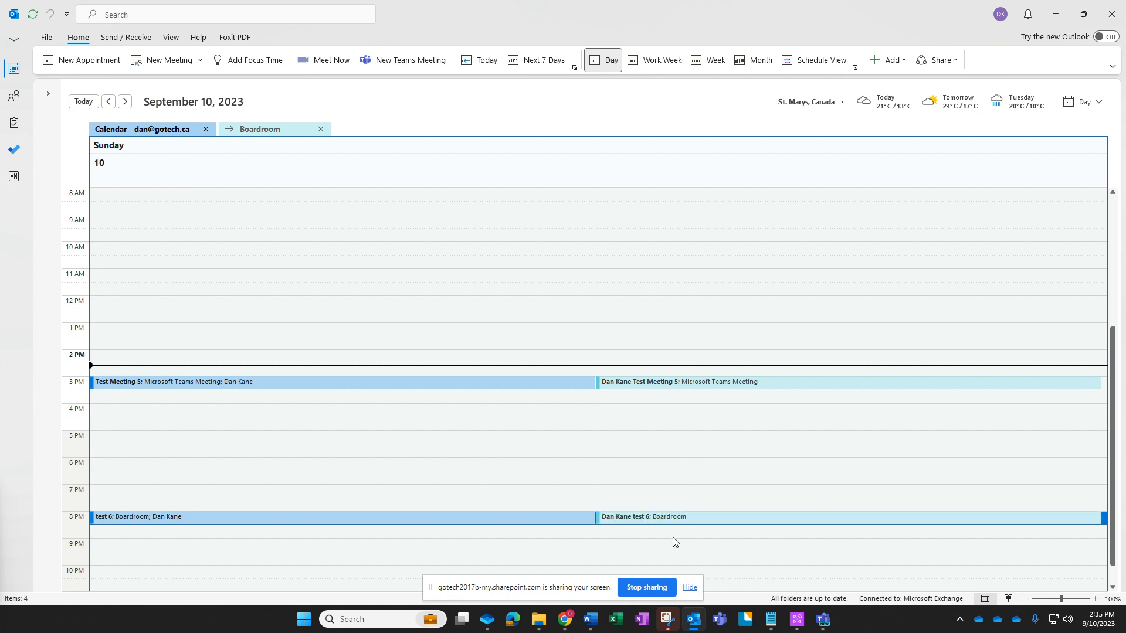
mouse_move(666, 525)
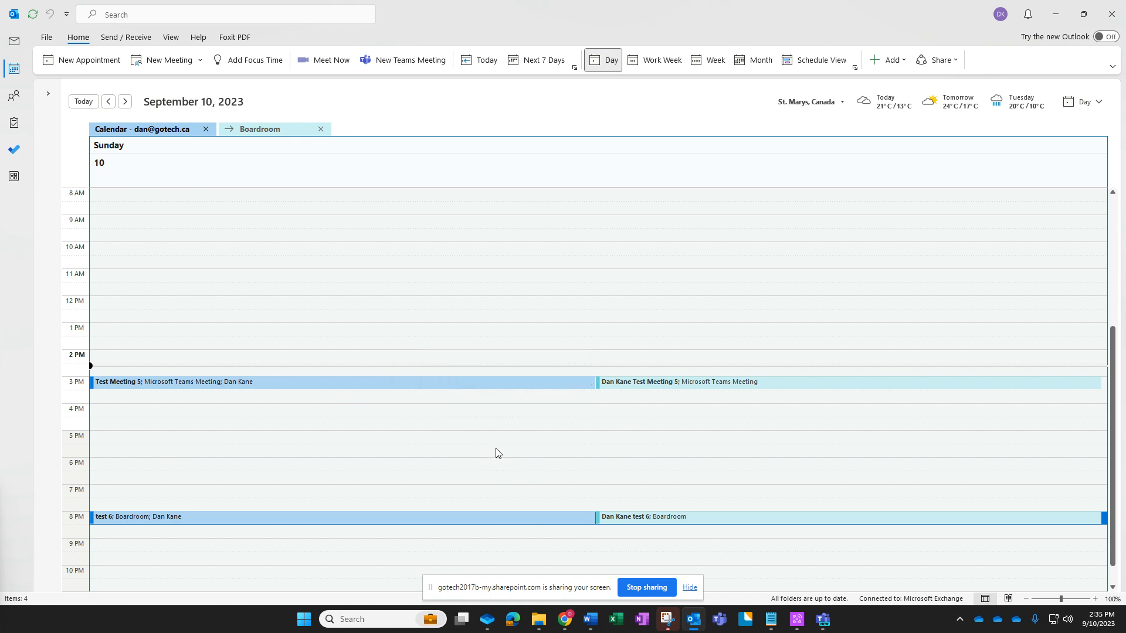
Switch to Microsoft Teams and start a new meeting in the 3:30 PM calendar slot, titled "Meeting 7".
click(823, 619)
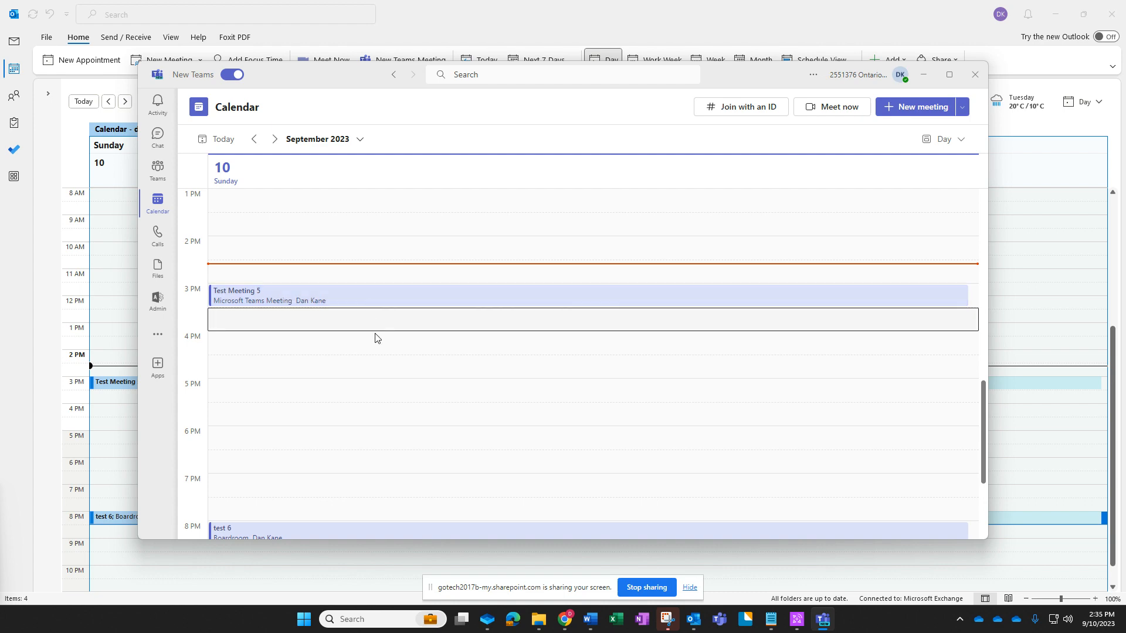
scroll(352, 440, down, 1)
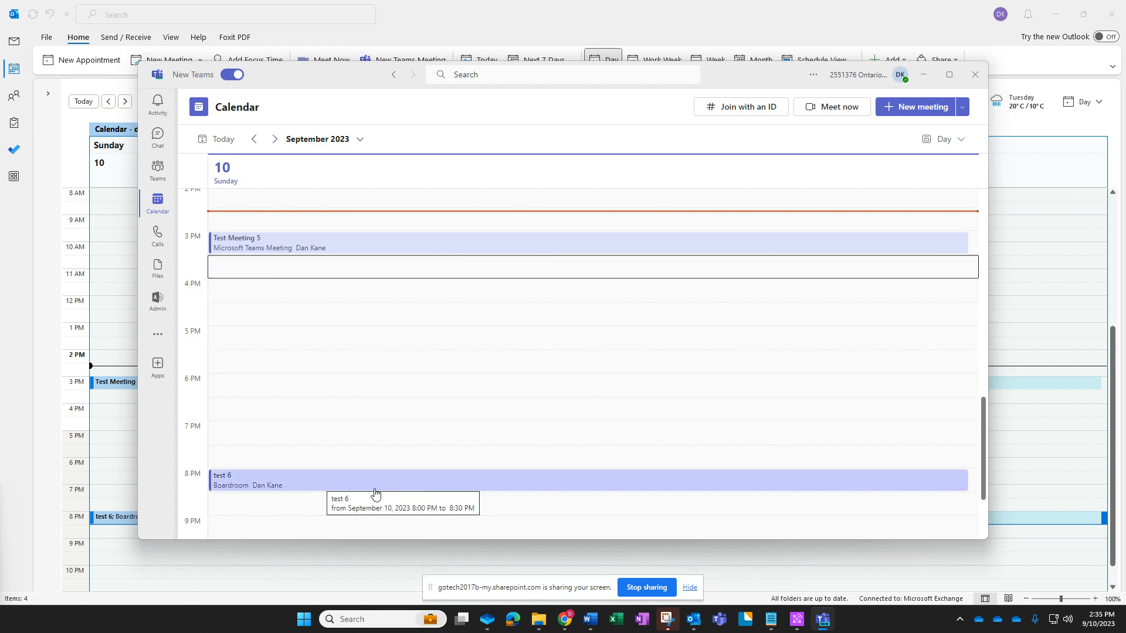
scroll(314, 404, up, 1)
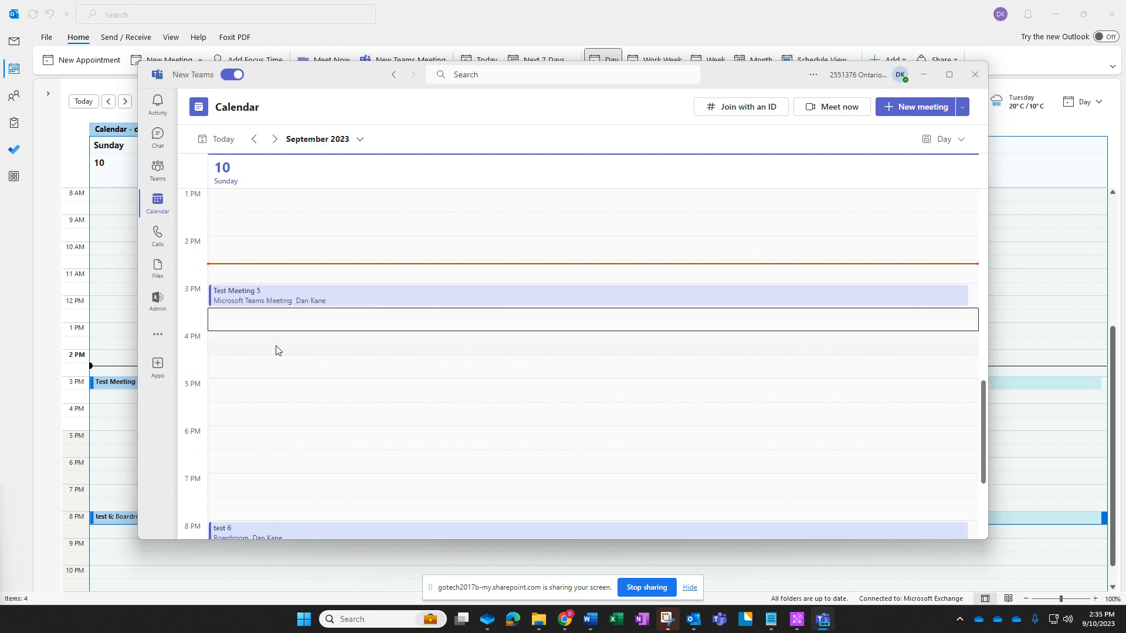
double_click(236, 320)
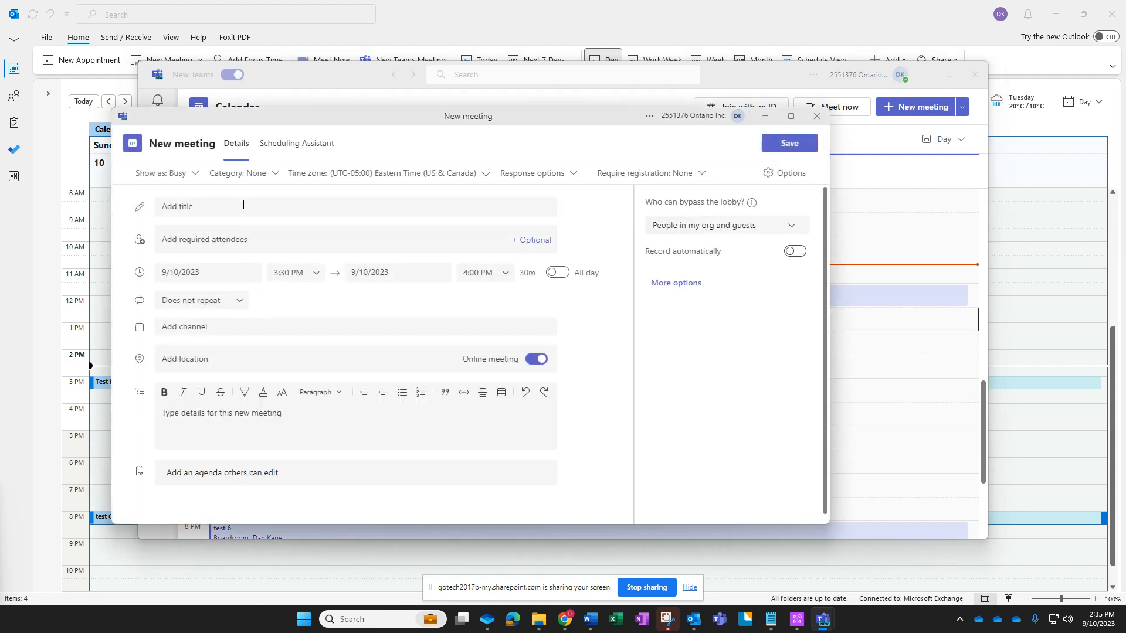
click(209, 210)
text(Meeting 7)
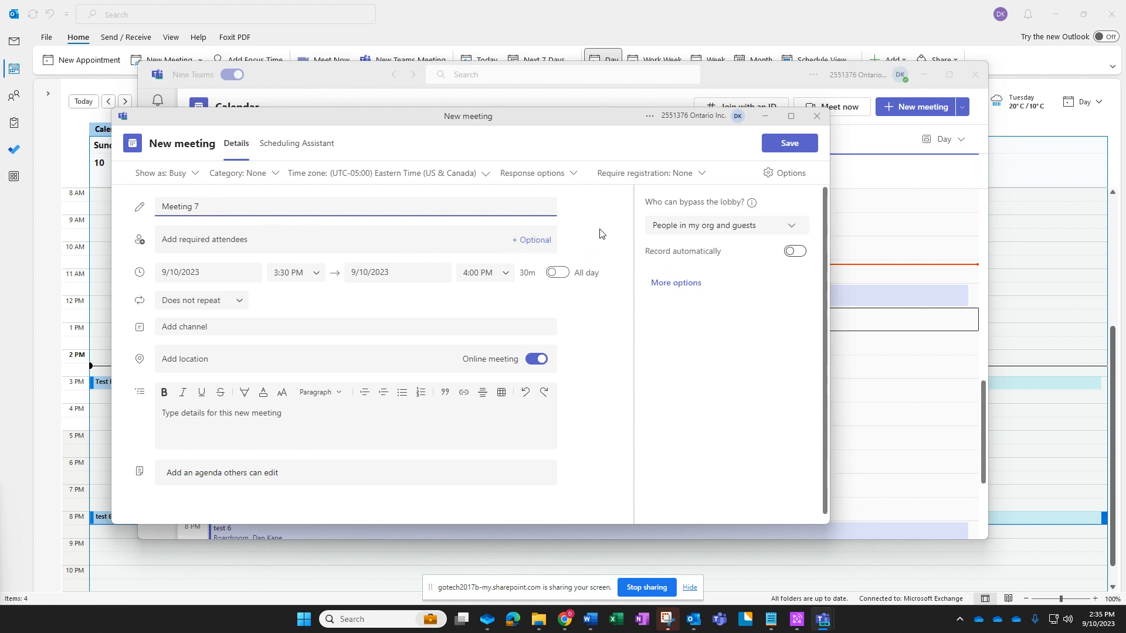
Try to find "boardroom" as the location of Meeting 7 and clear the entry.
click(203, 360)
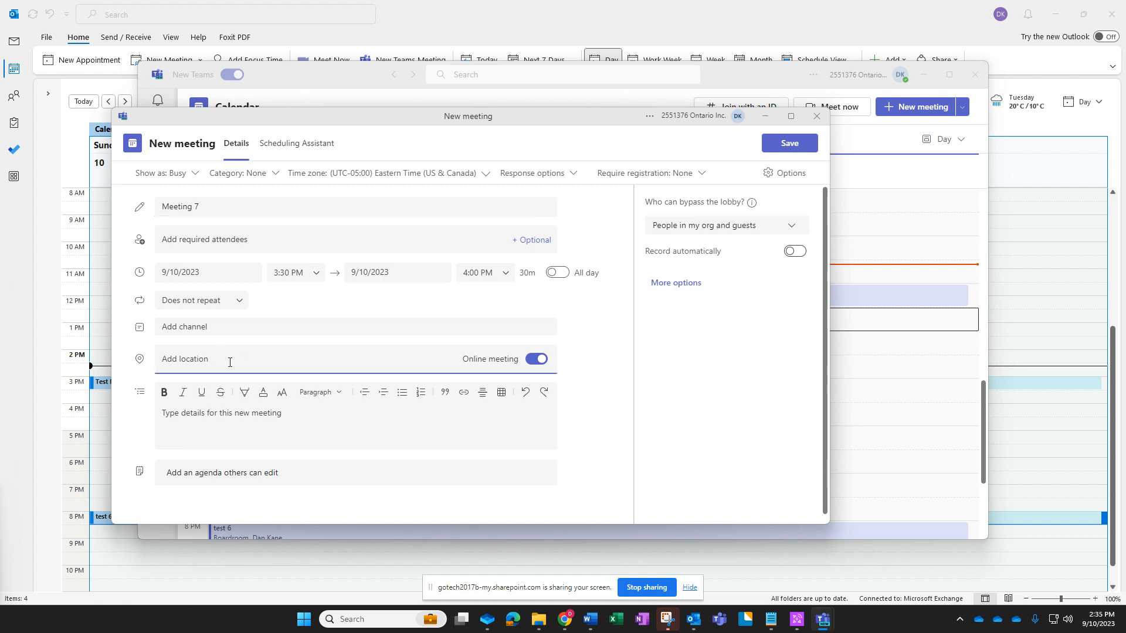
text(boar)
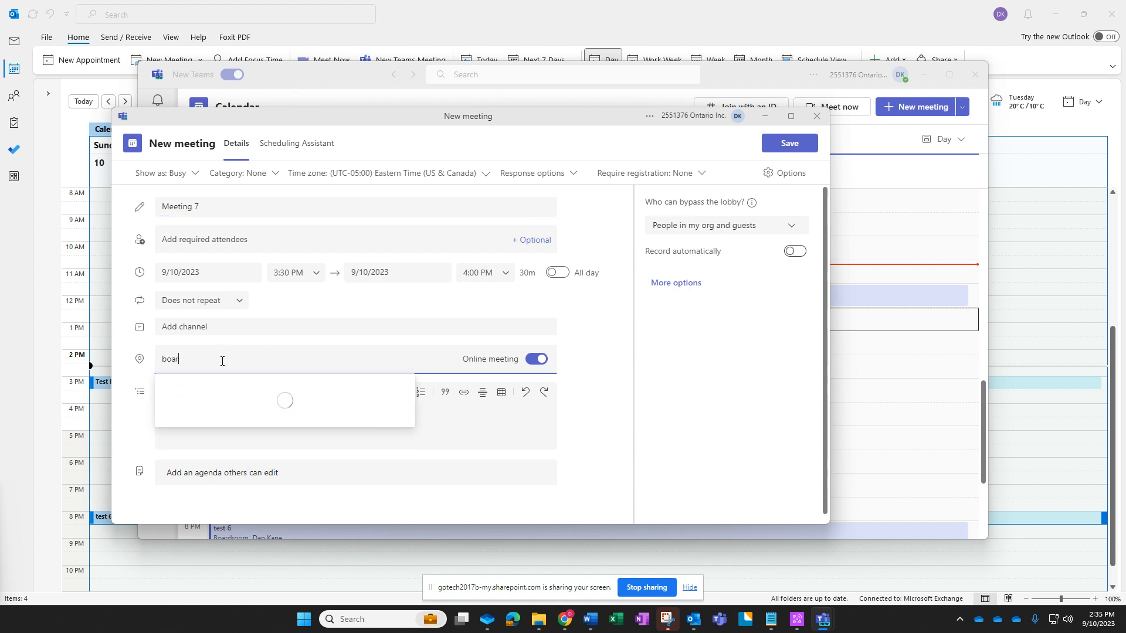
text(droom)
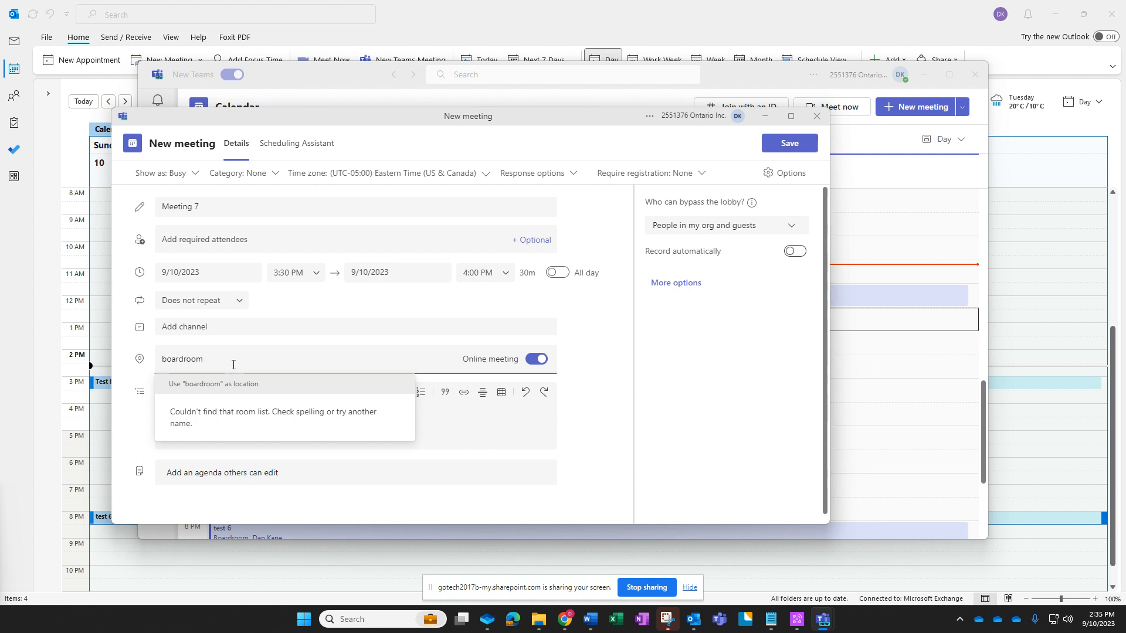
key(BackSpace)
key(BackSpace)
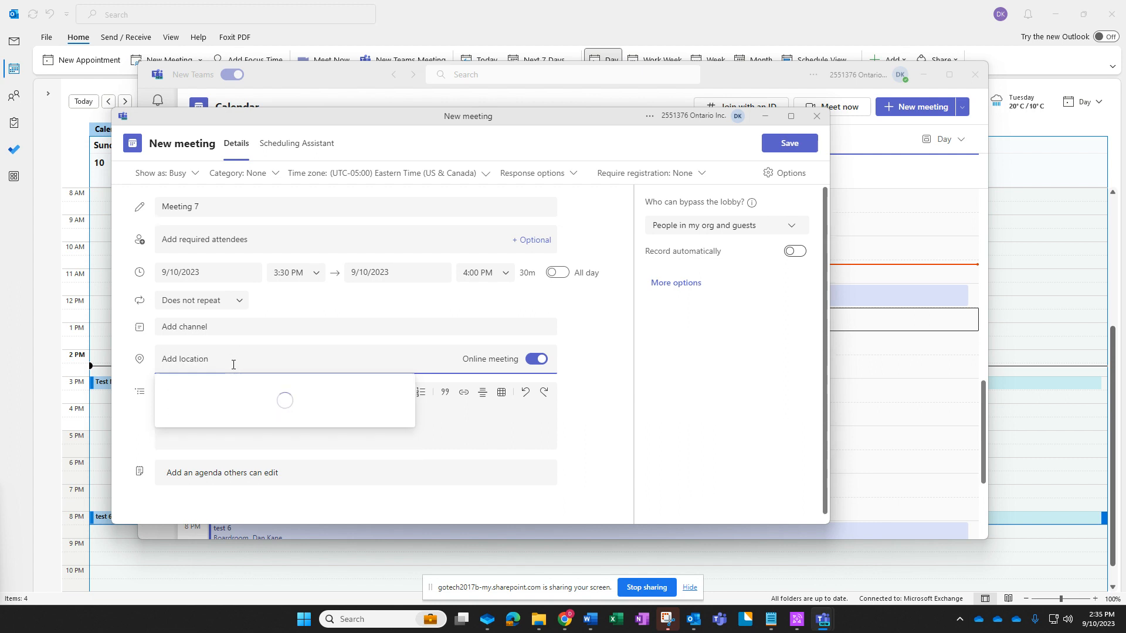
Add Boardroom as a required attendee of Meeting 7 and check its availability.
click(204, 242)
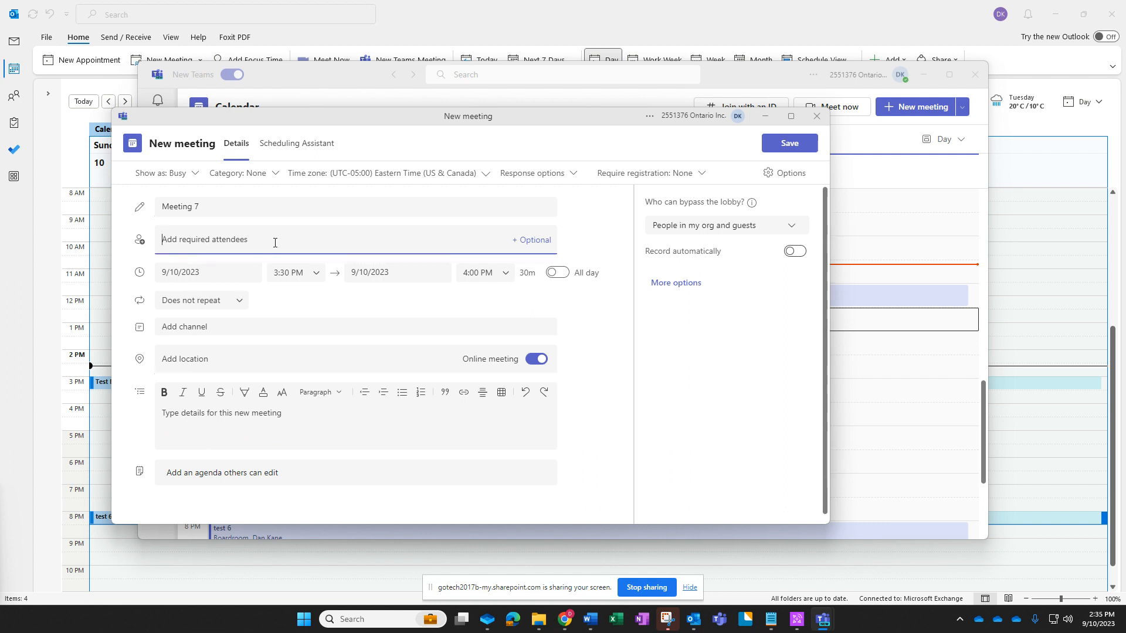
text(board)
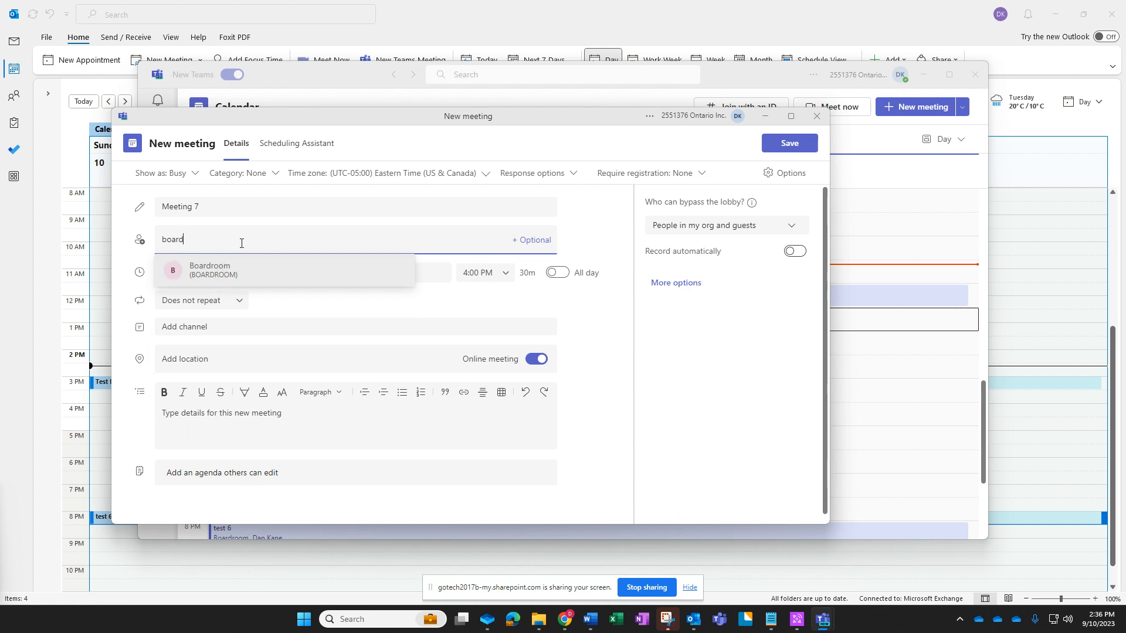
text(r)
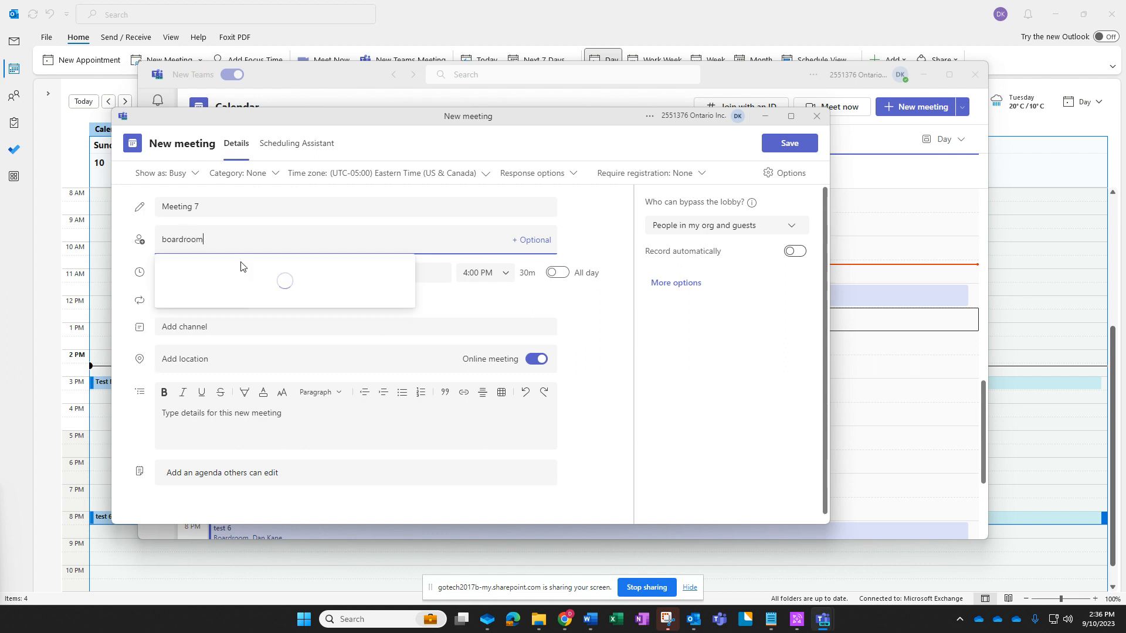
text(oom)
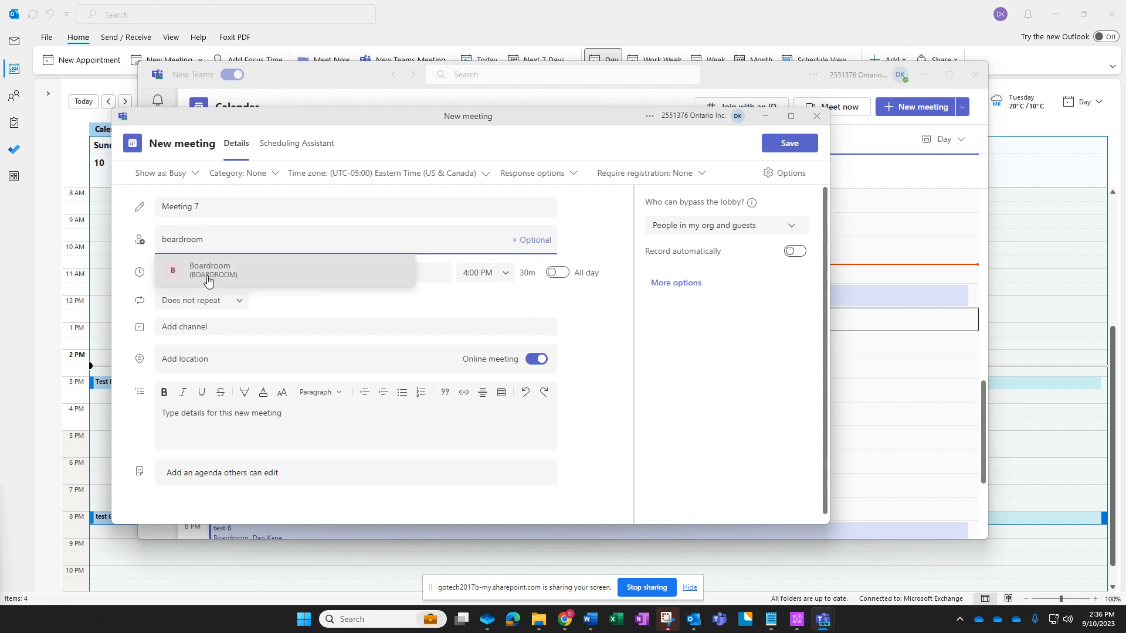
click(216, 271)
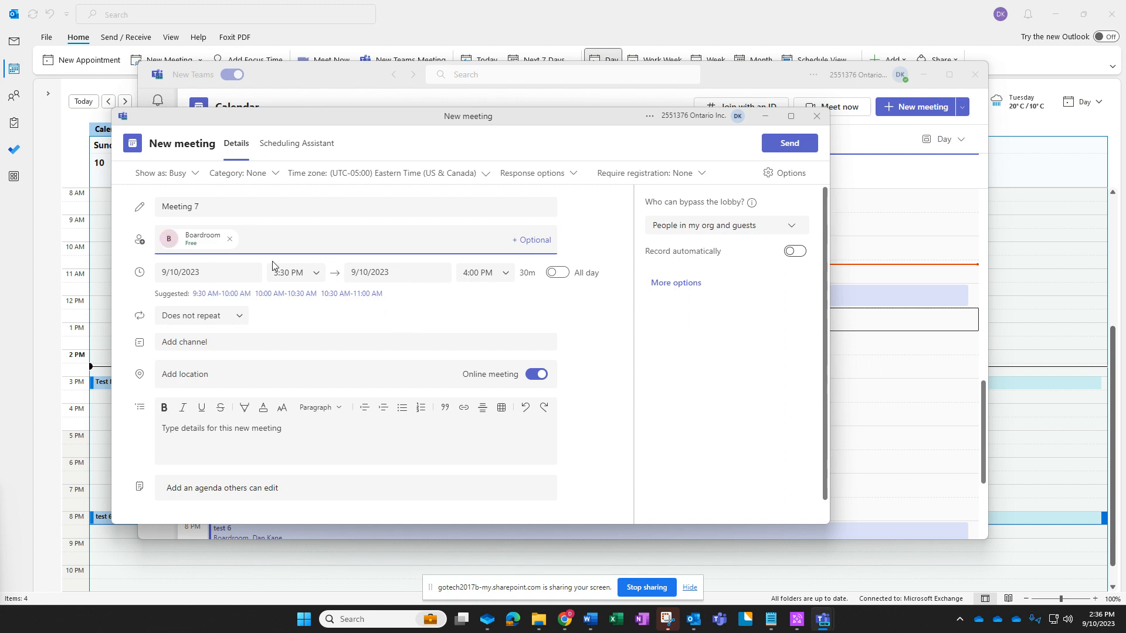
click(195, 238)
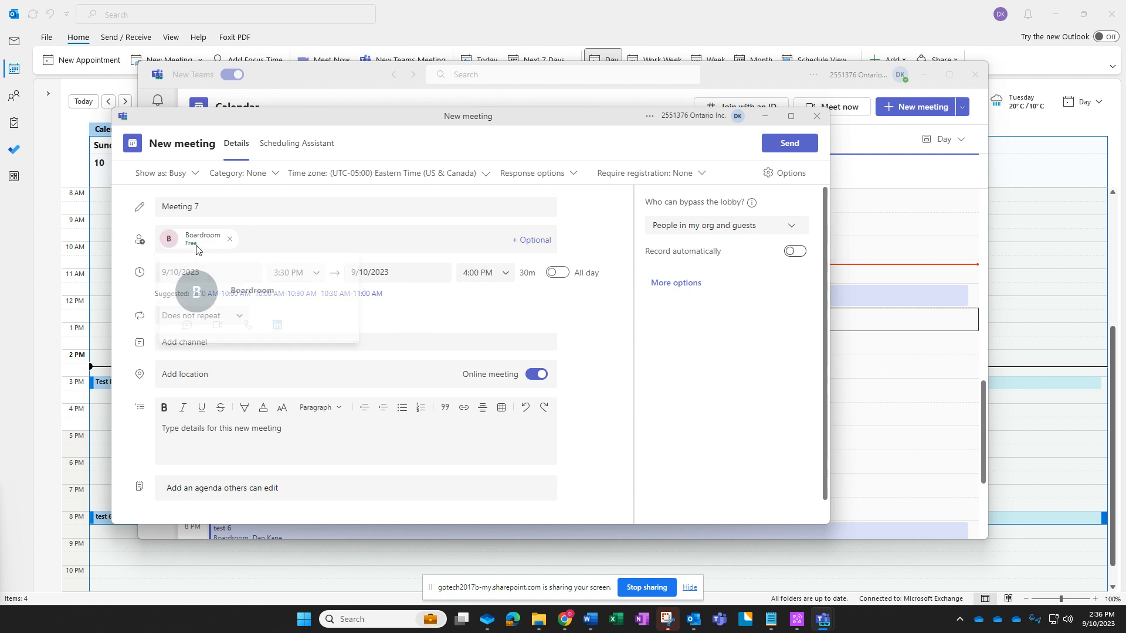
click(433, 292)
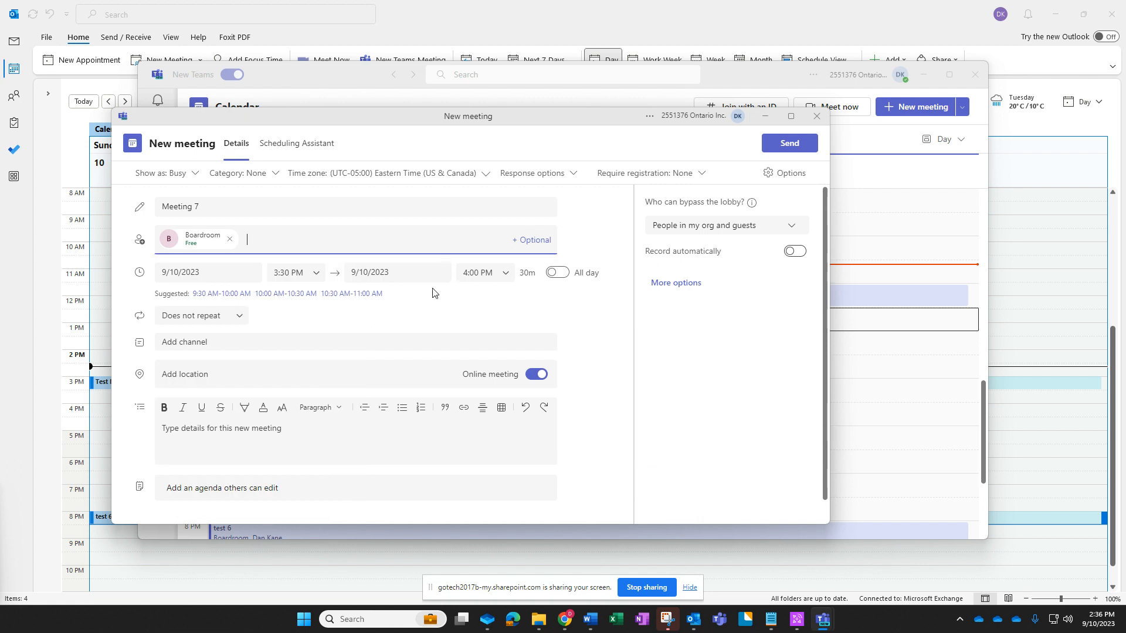
Check the Boardroom's availability with the meeting start time set to 3:00 PM and 8:00 PM.
click(315, 278)
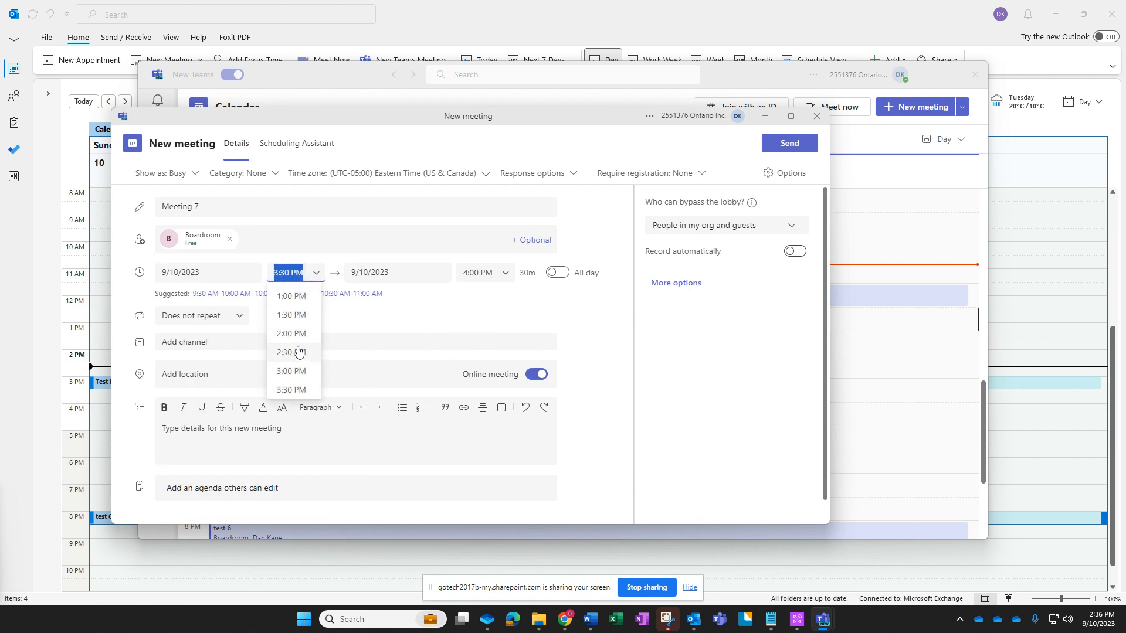
click(294, 373)
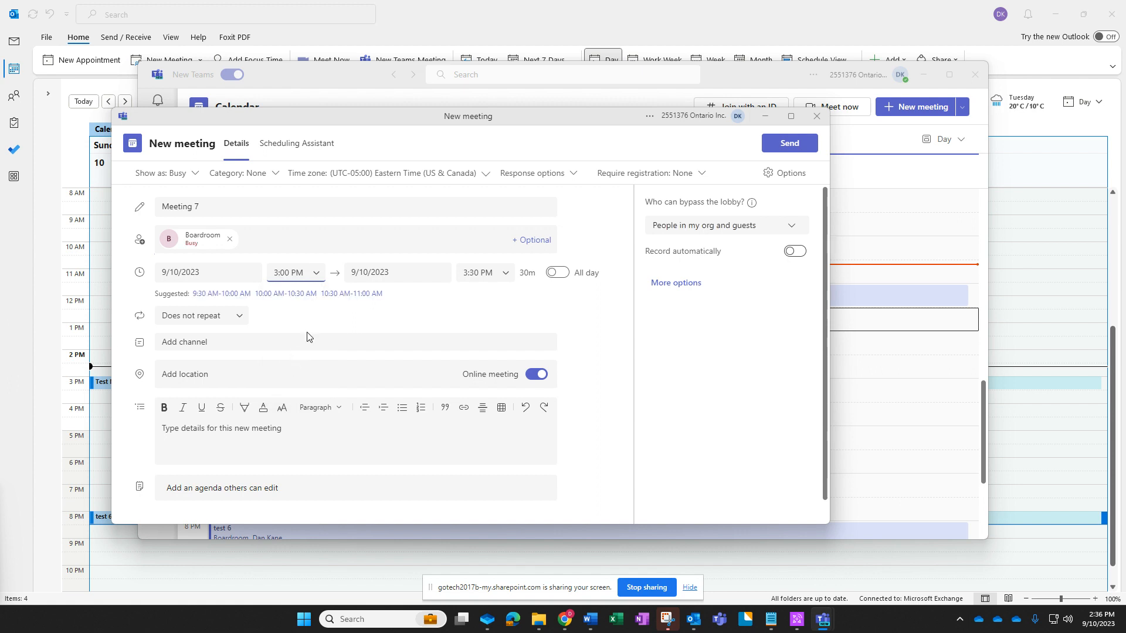
click(316, 275)
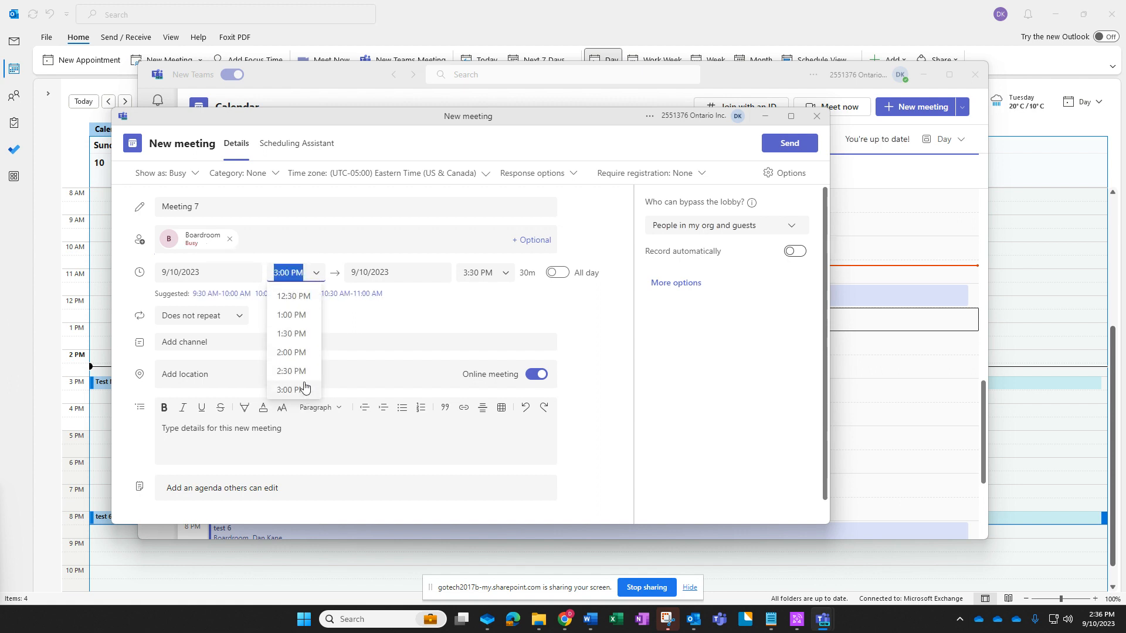
scroll(304, 381, down, 5)
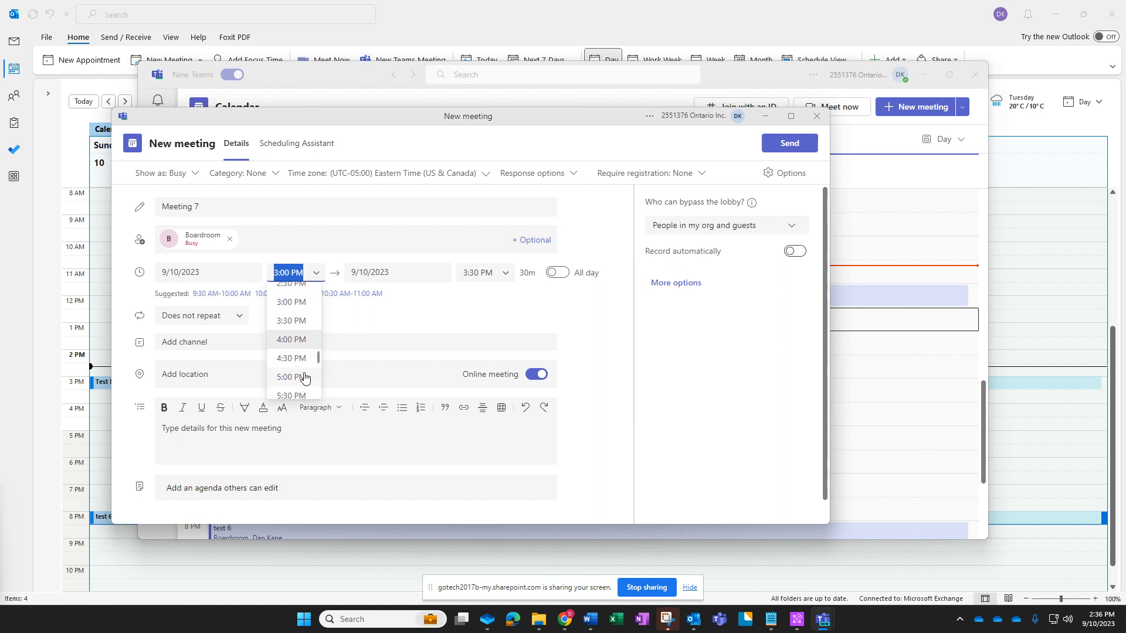
scroll(303, 378, down, 3)
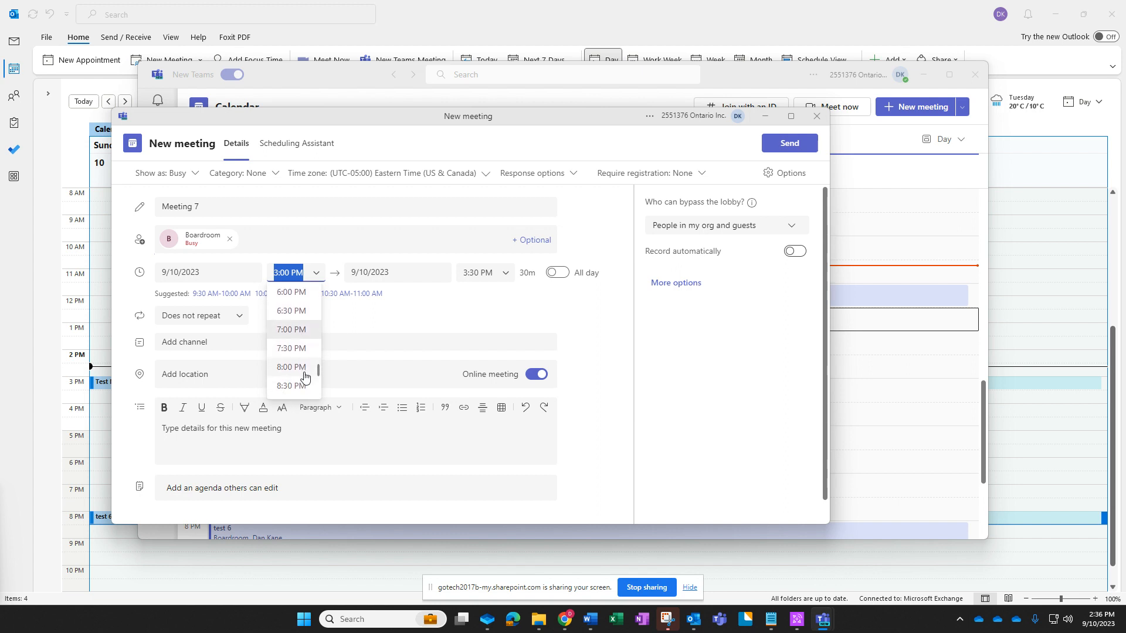
click(291, 367)
click(188, 239)
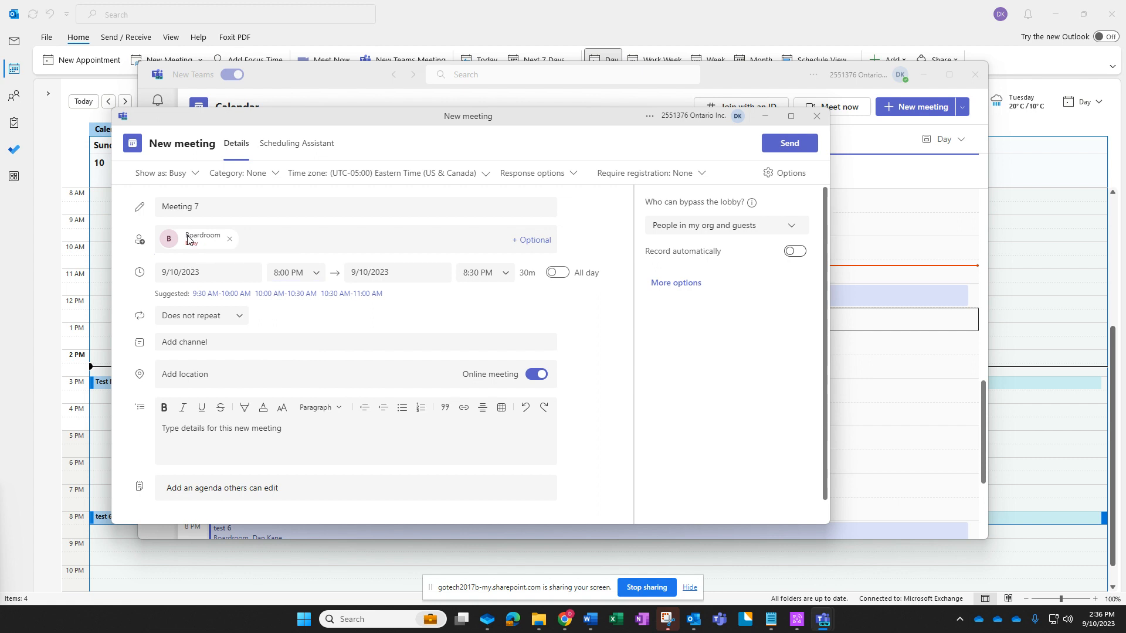
click(608, 314)
Set the start time of Meeting 7 to 7:00 PM.
click(309, 274)
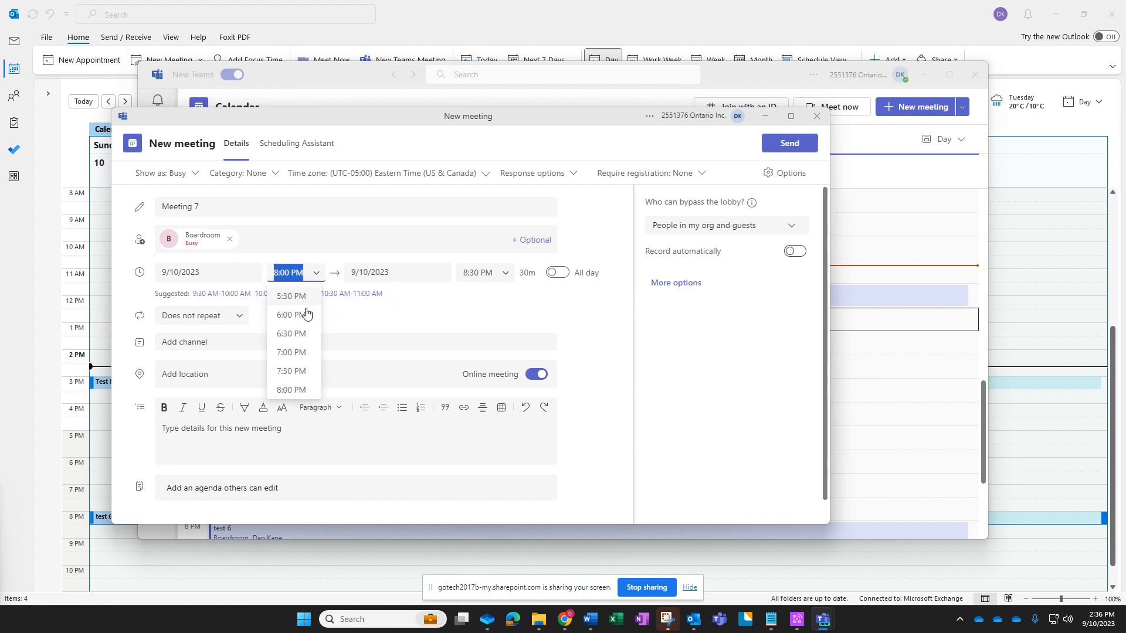
click(296, 353)
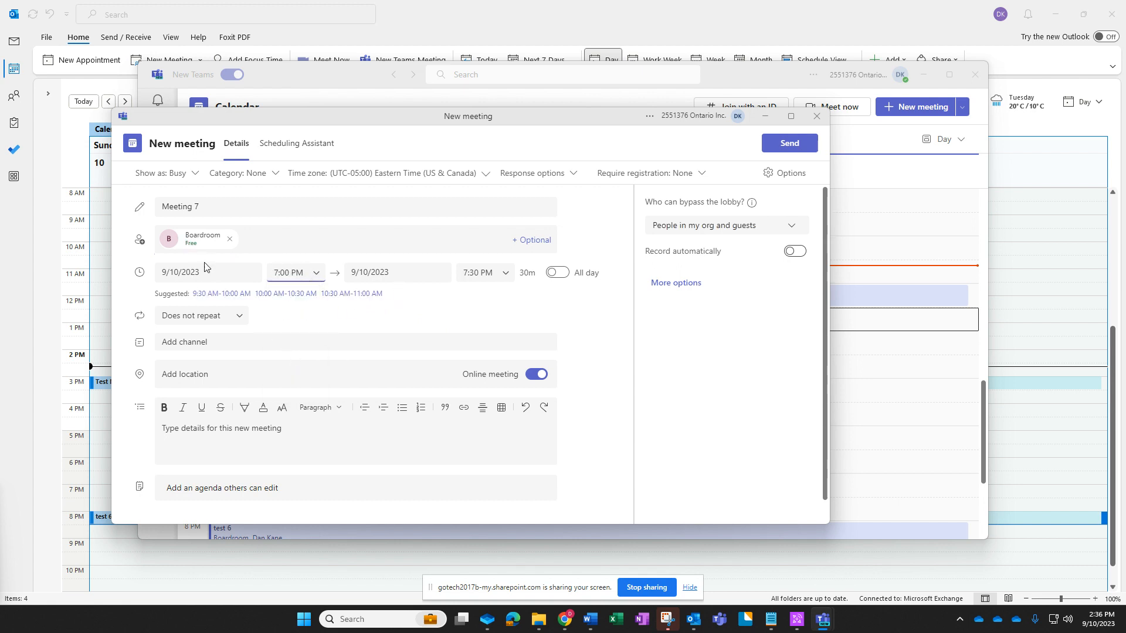
Look up a colleague by first name as a further required attendee and clear the entry.
click(273, 245)
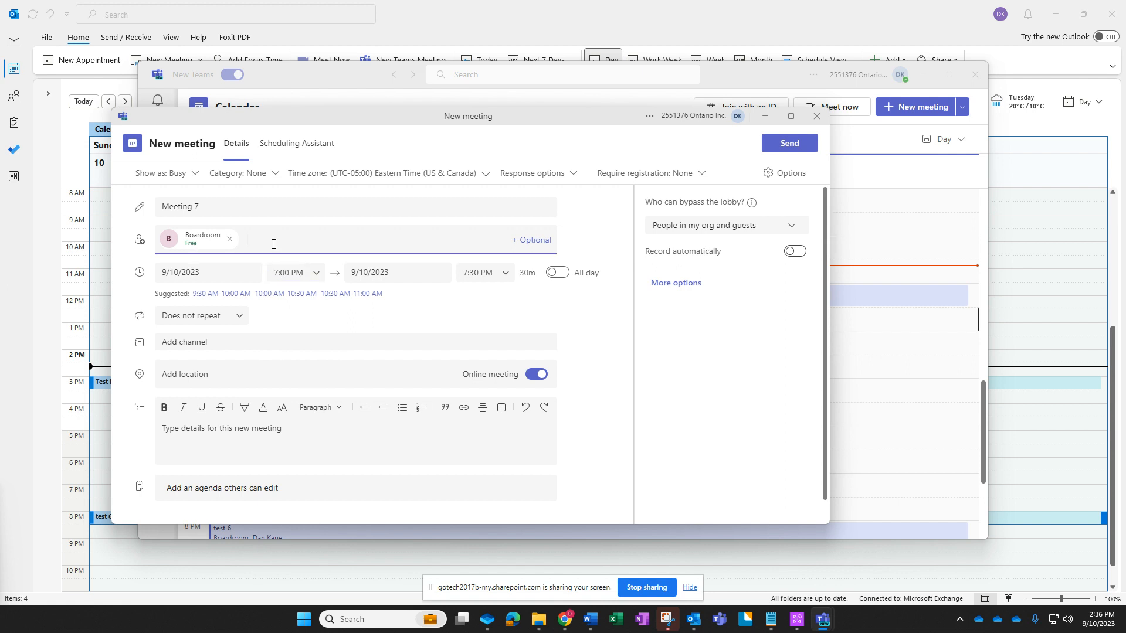
text(denise)
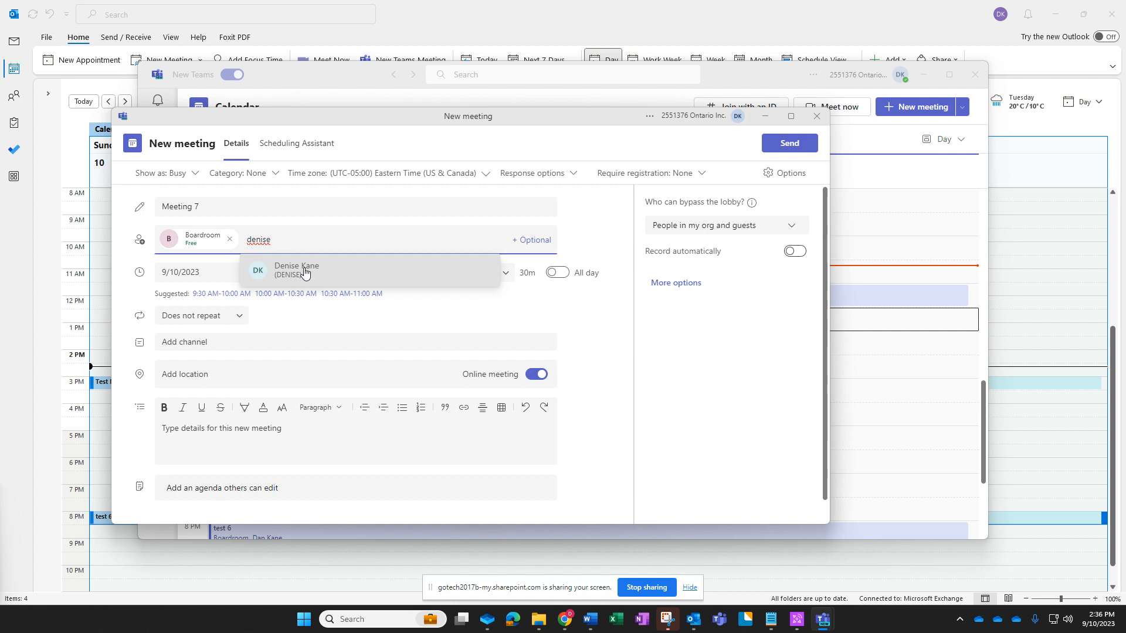
drag(266, 246, 247, 243)
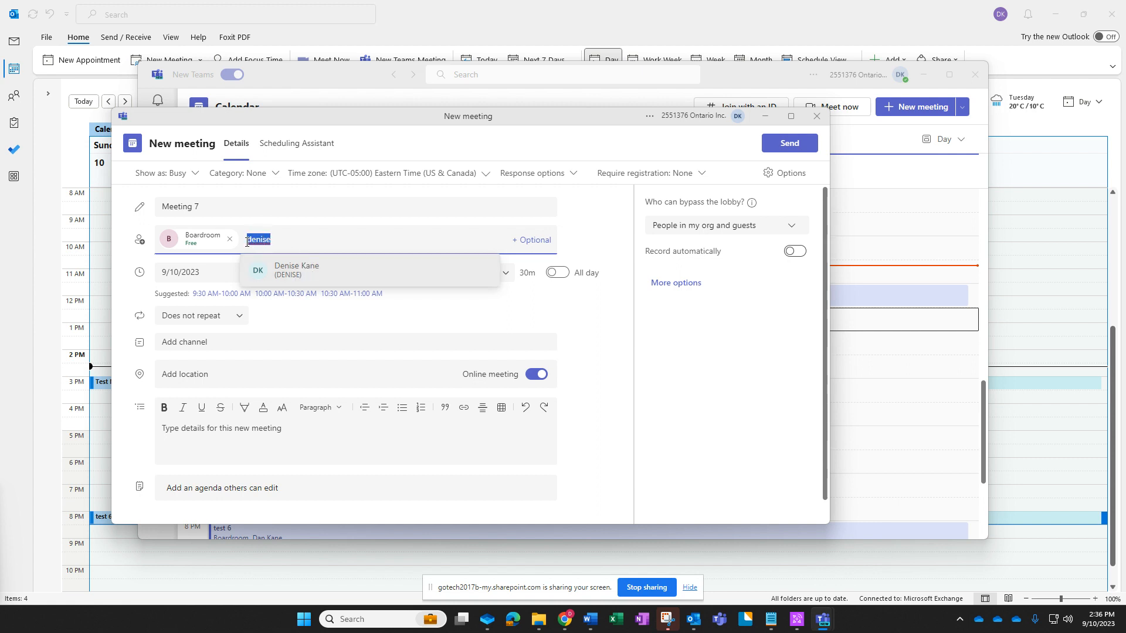
key(BackSpace)
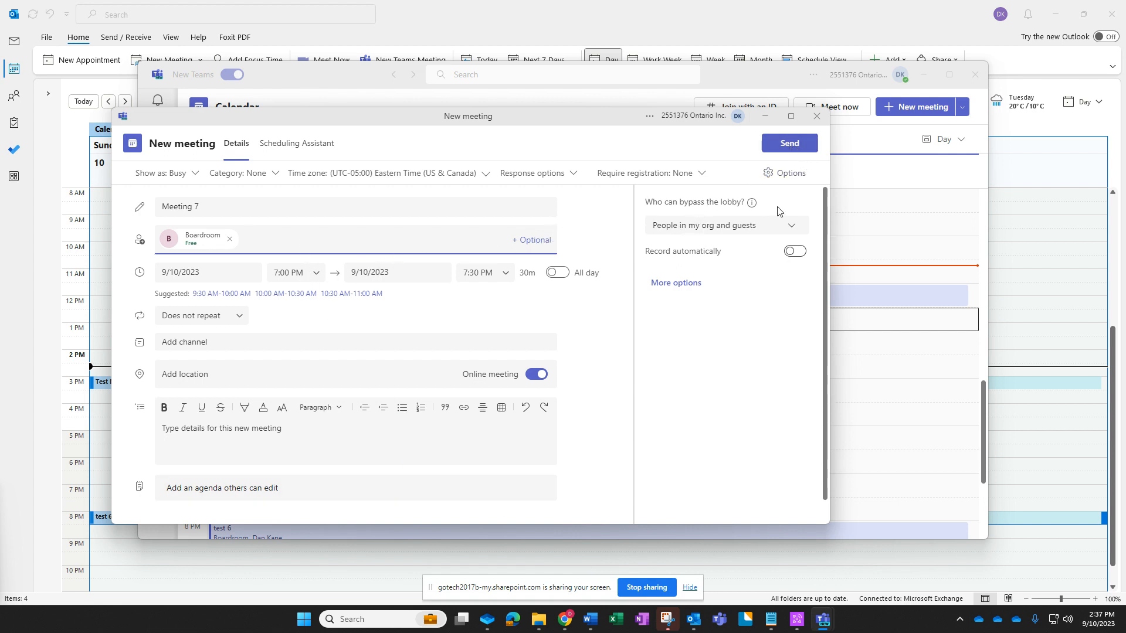
Send the Meeting 7 invitation and switch back to the Outlook calendar.
click(790, 146)
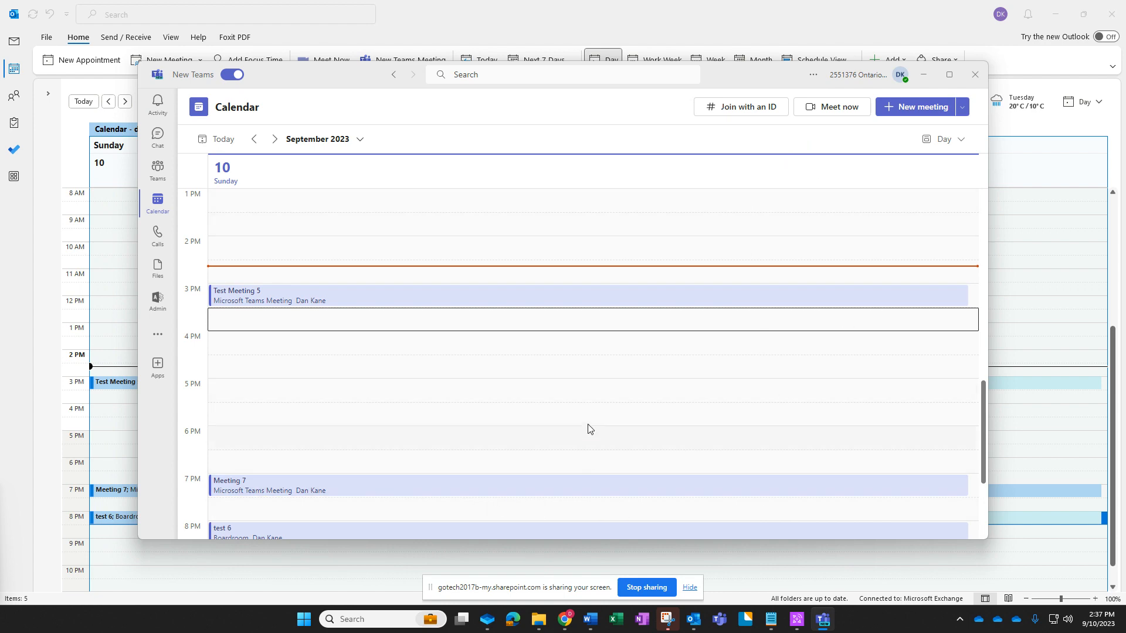
click(615, 23)
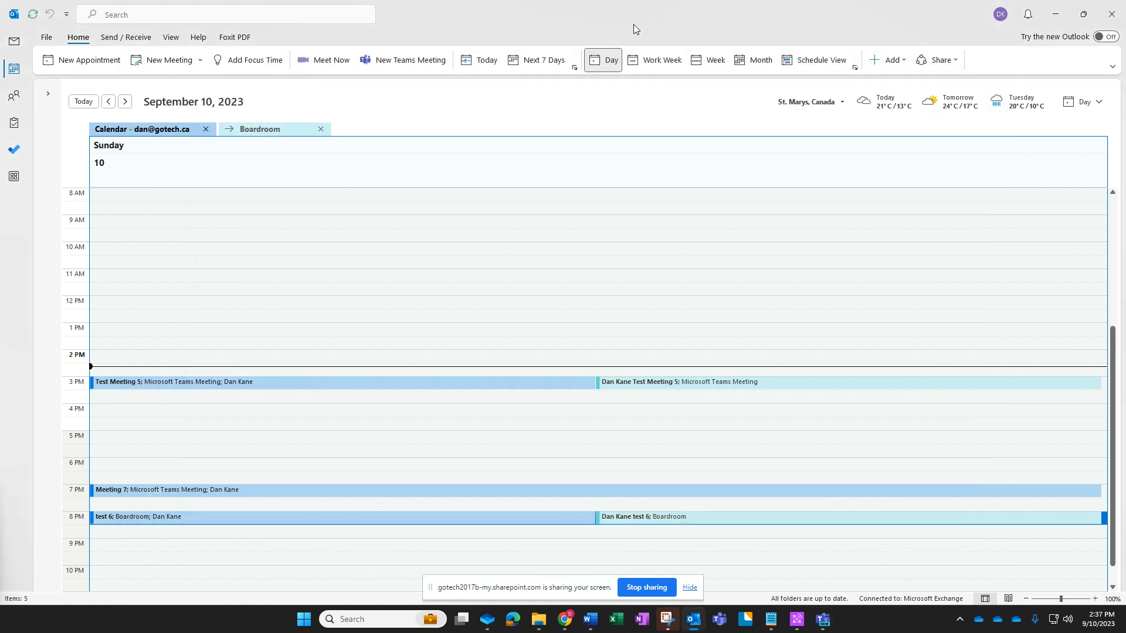